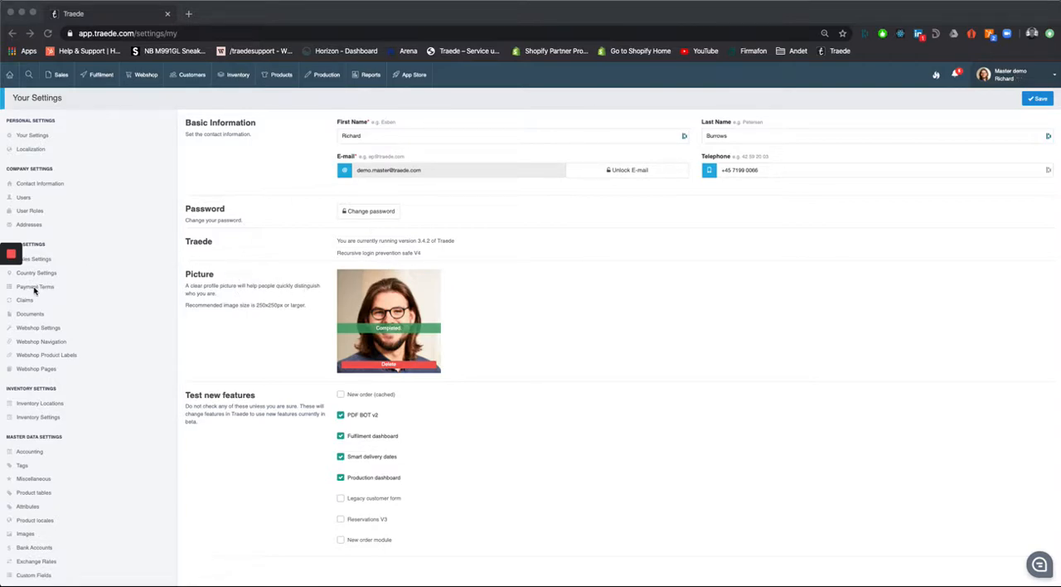
- Open the payment terms settings and start a new payment term named "40 days net"
scroll(74, 258, "down", 1)
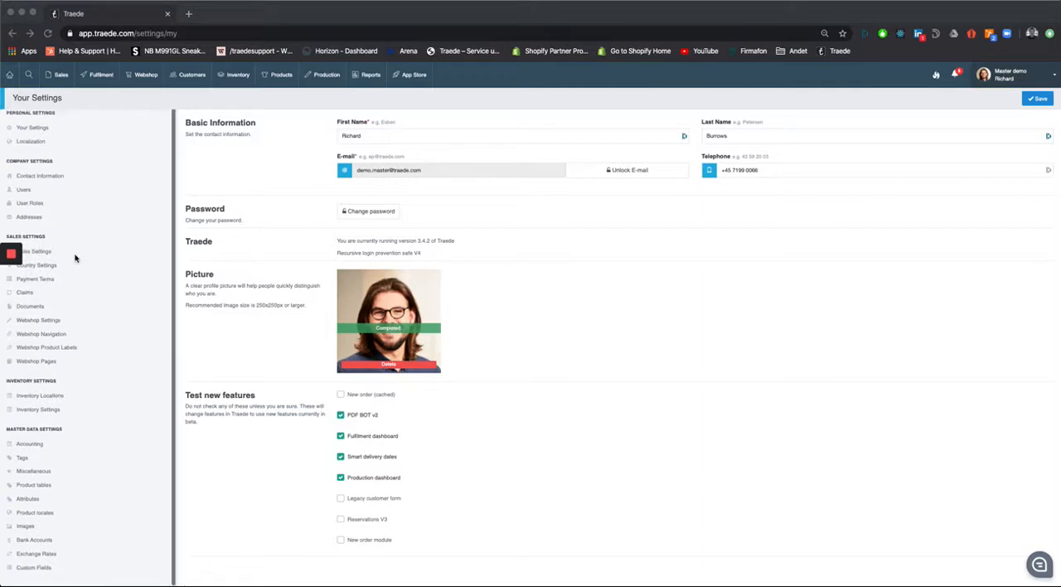
left_click(29, 281)
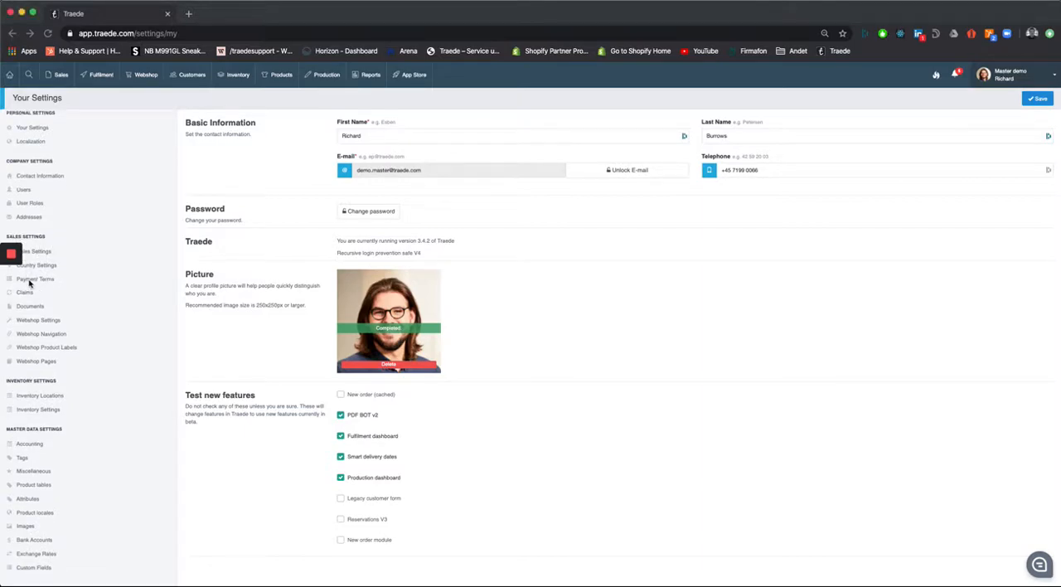
left_click(38, 280)
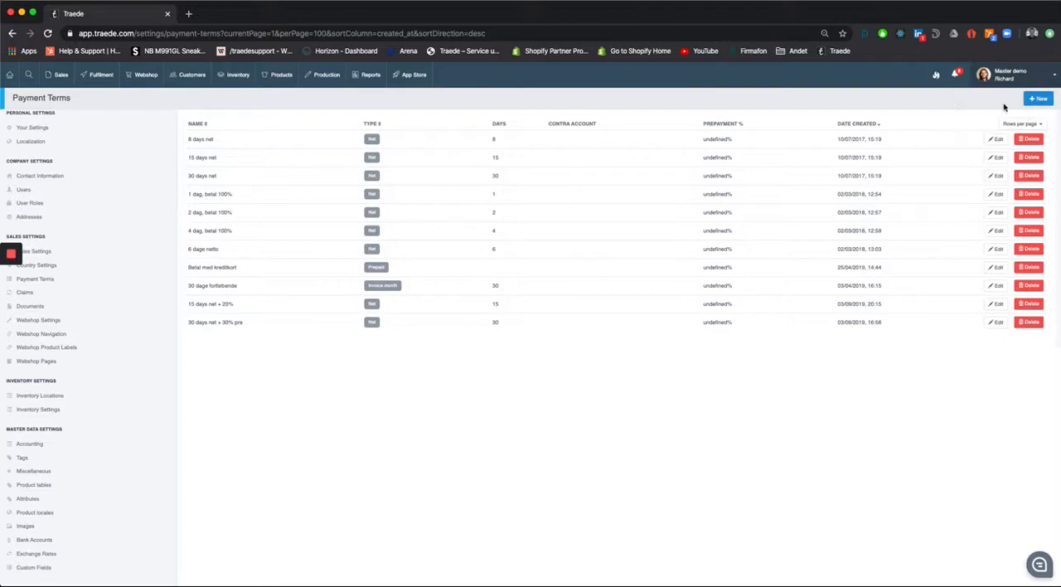
left_click(1033, 100)
left_click(475, 123)
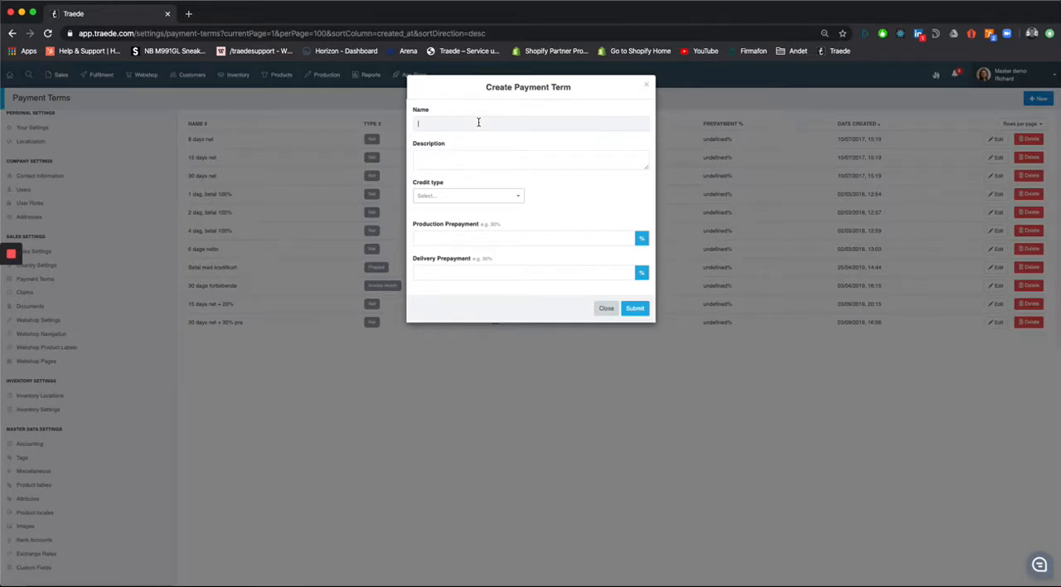
type("40 days net")
- Set the new payment term's credit type to Net with 40 days and submit it
left_click(478, 196)
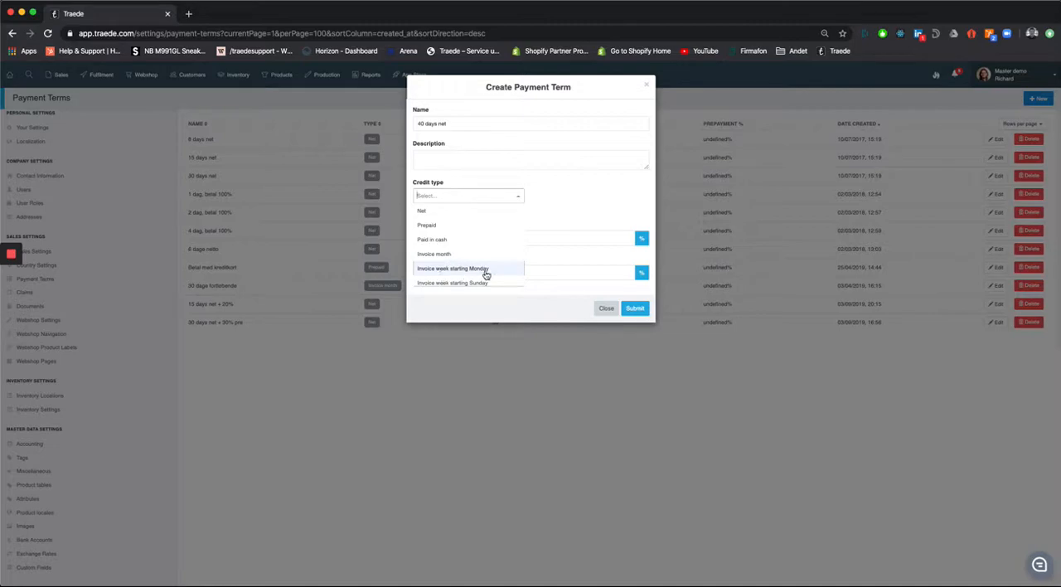
left_click(429, 214)
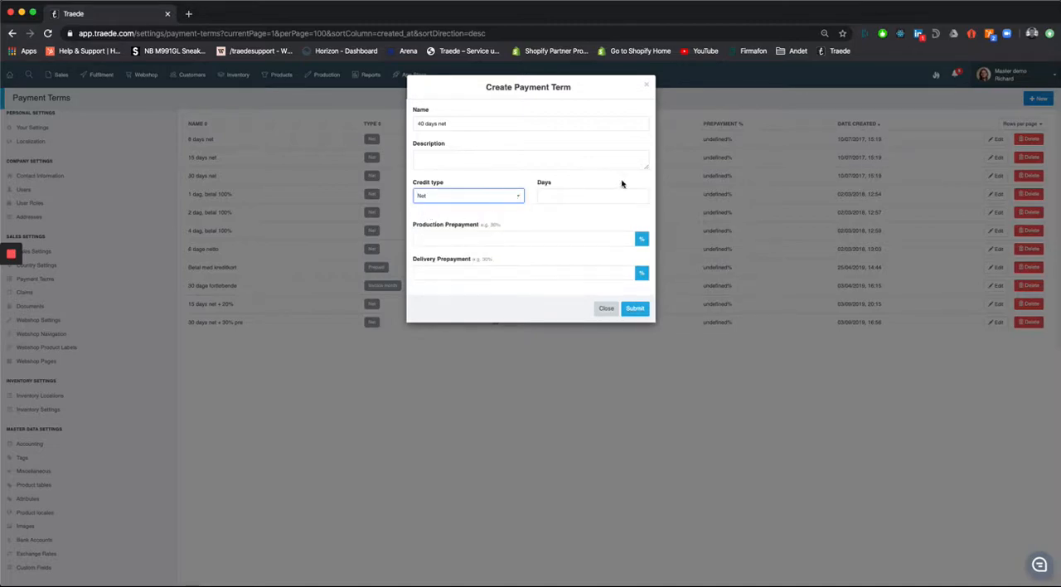
left_click(595, 197)
left_click(635, 308)
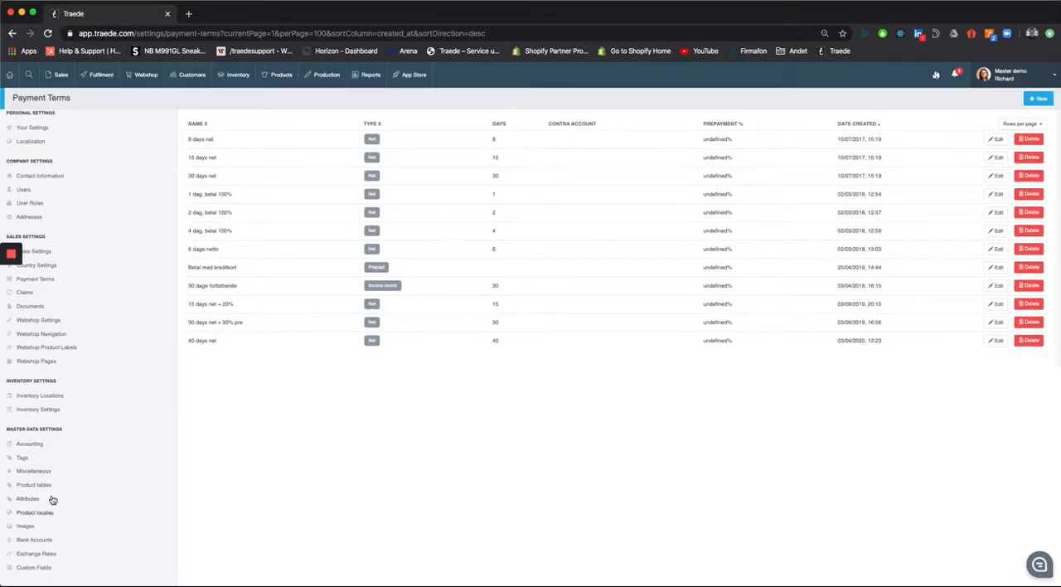
- Review the bank account settings, viewing the blank creation form and the Nordea account's details without changing anything
left_click(34, 540)
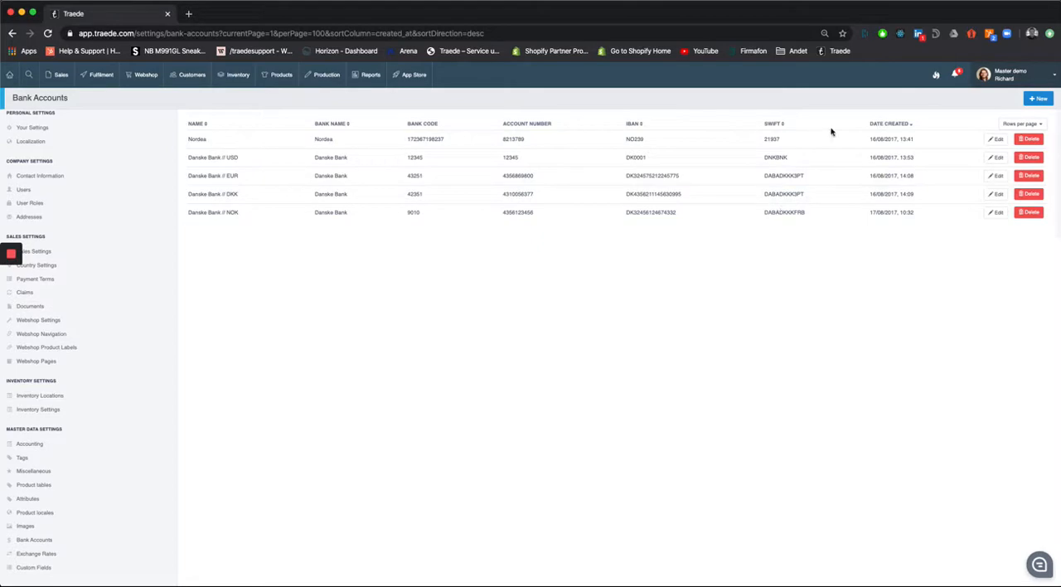
left_click(1037, 99)
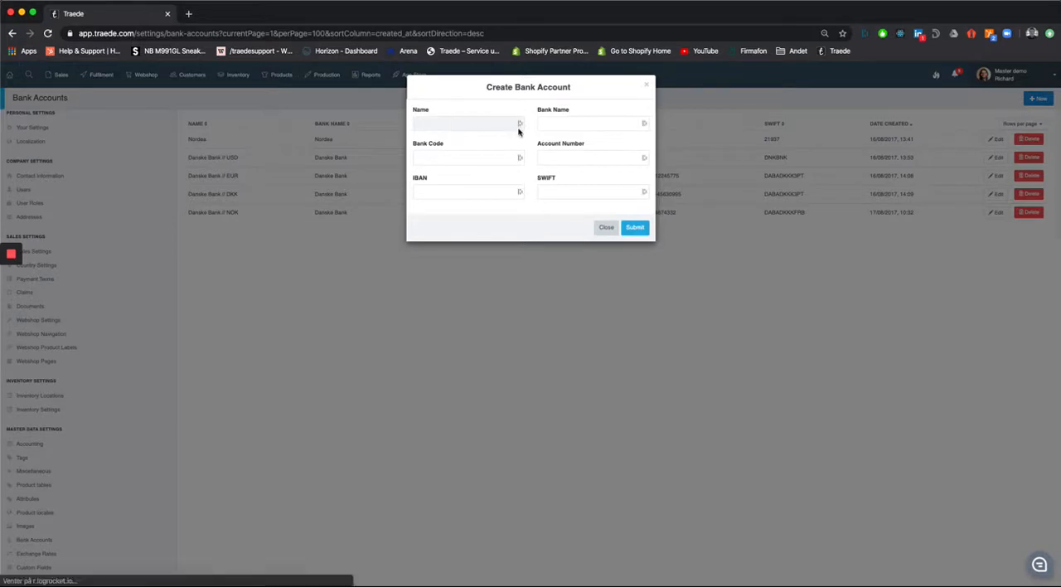
left_click(491, 125)
left_click(613, 110)
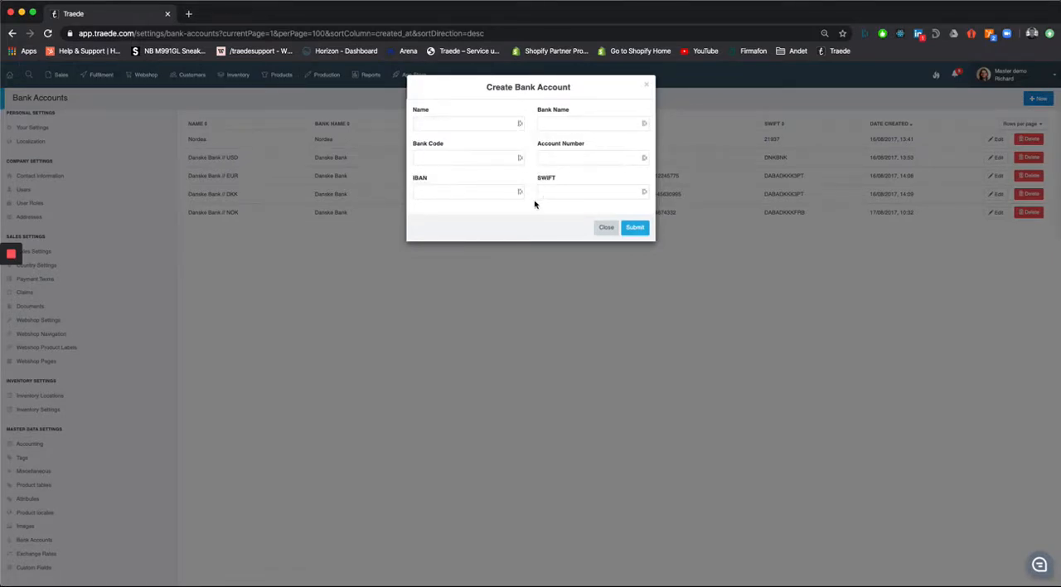
left_click(611, 232)
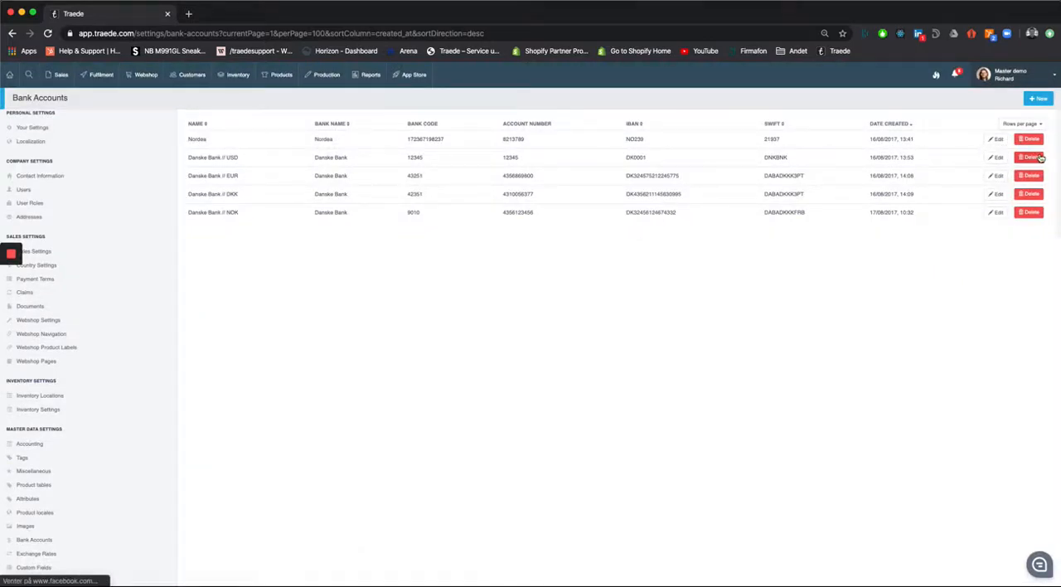
left_click(998, 143)
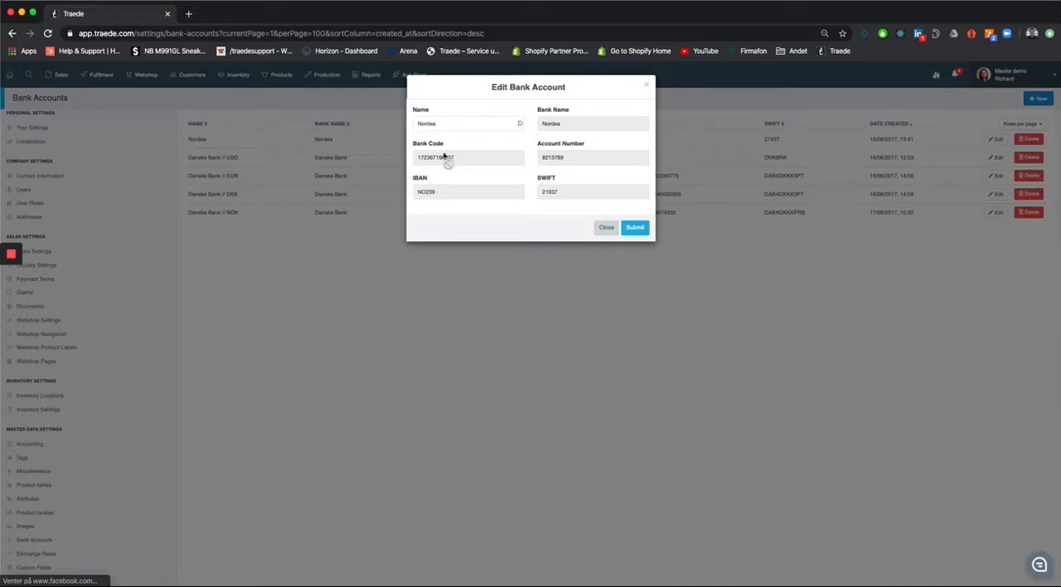
left_click(649, 85)
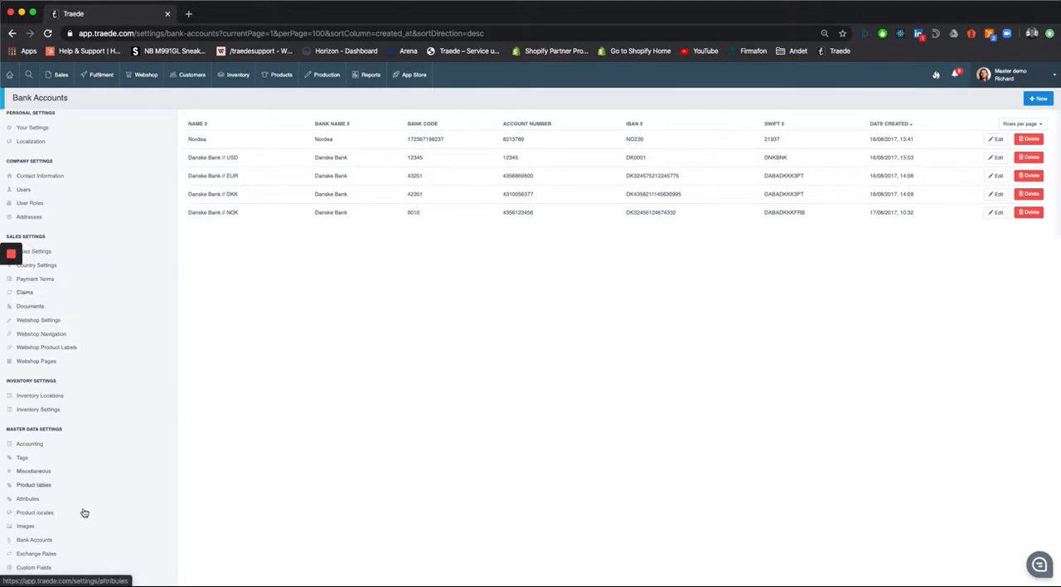
- Add Sweden as a new country in the country settings
left_click(50, 267)
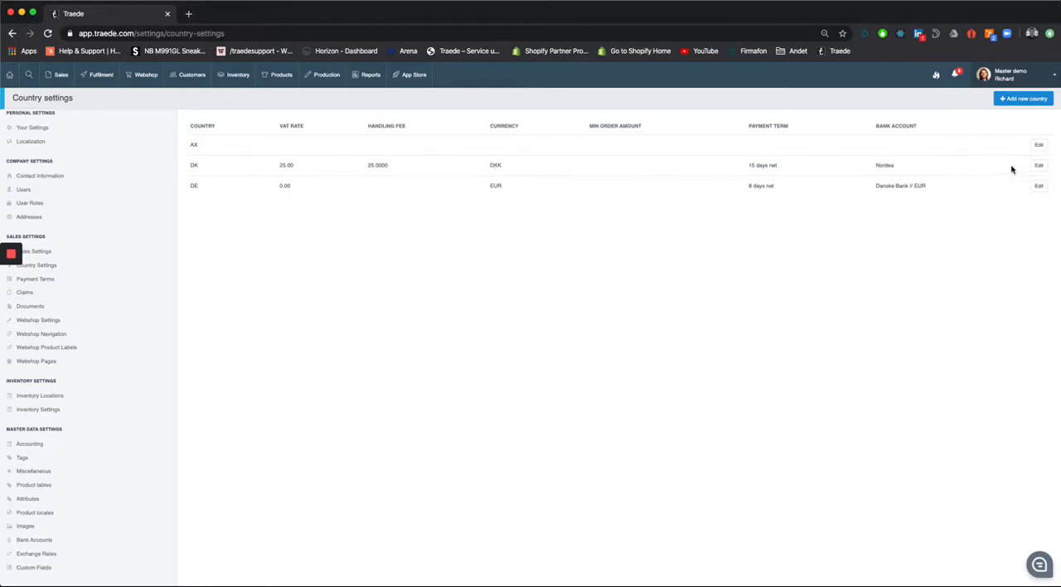
left_click(1021, 99)
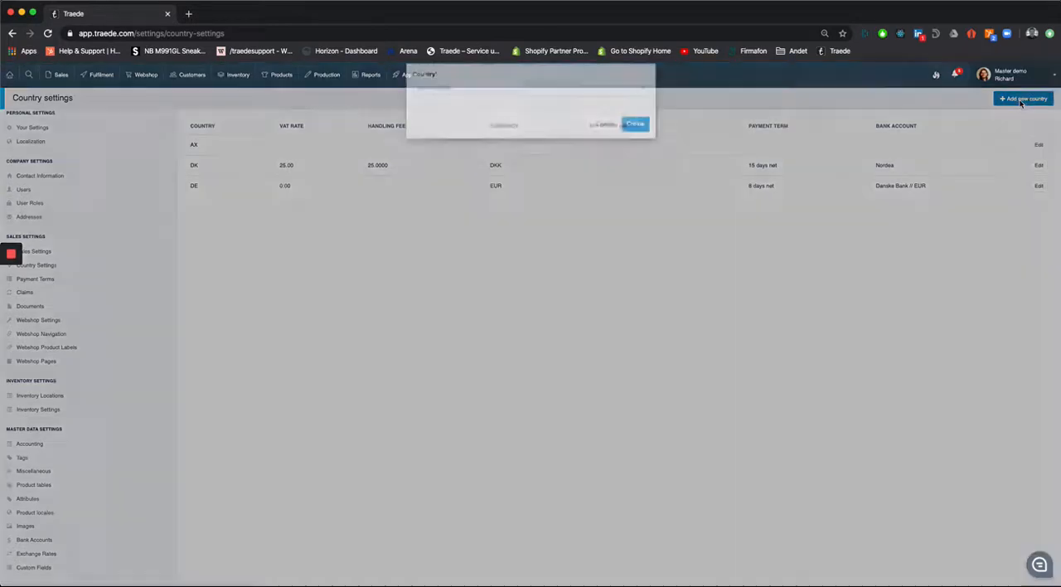
left_click(538, 99)
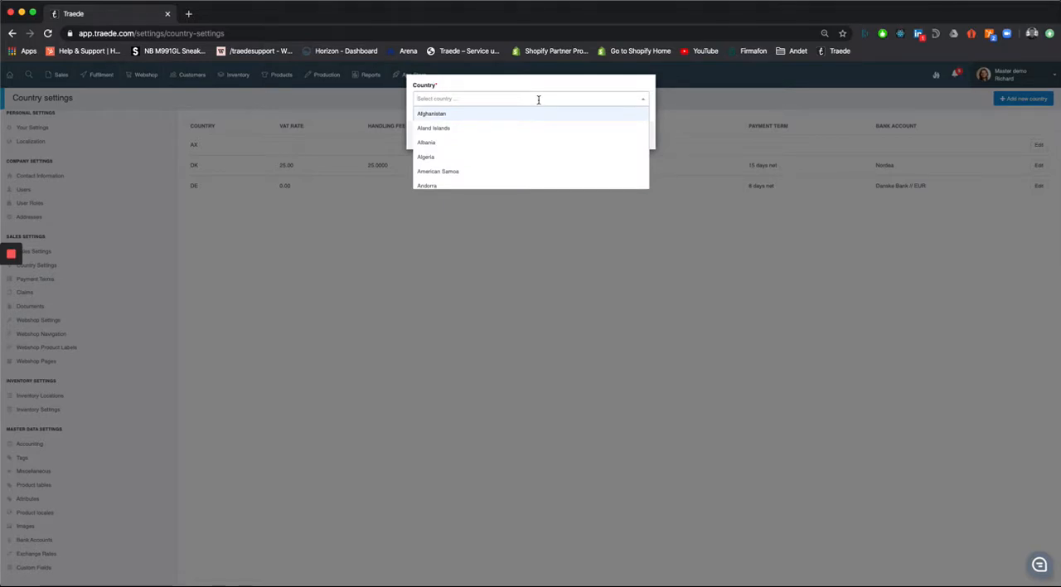
type("swe")
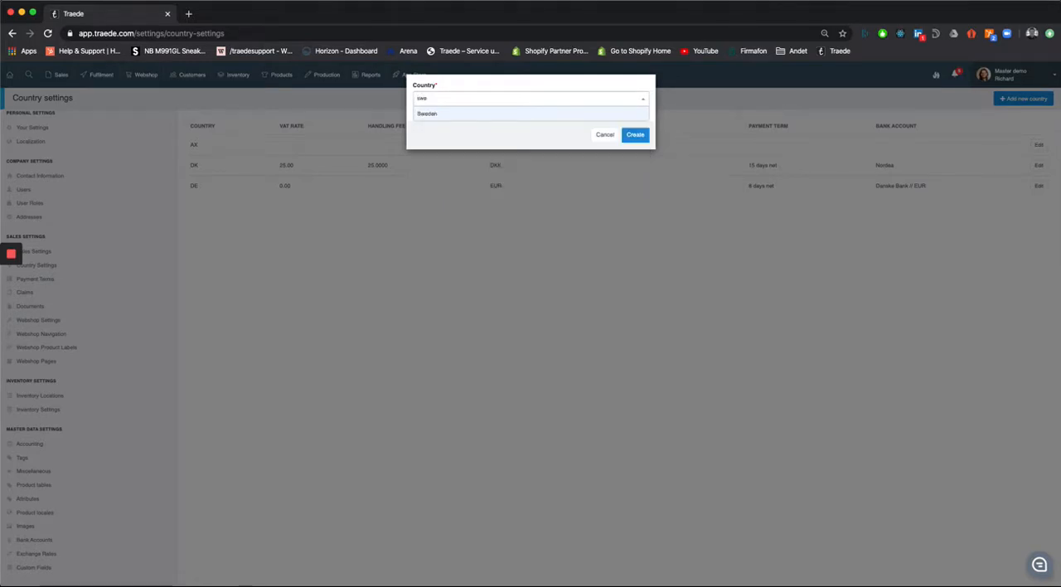
key("Return")
left_click(635, 136)
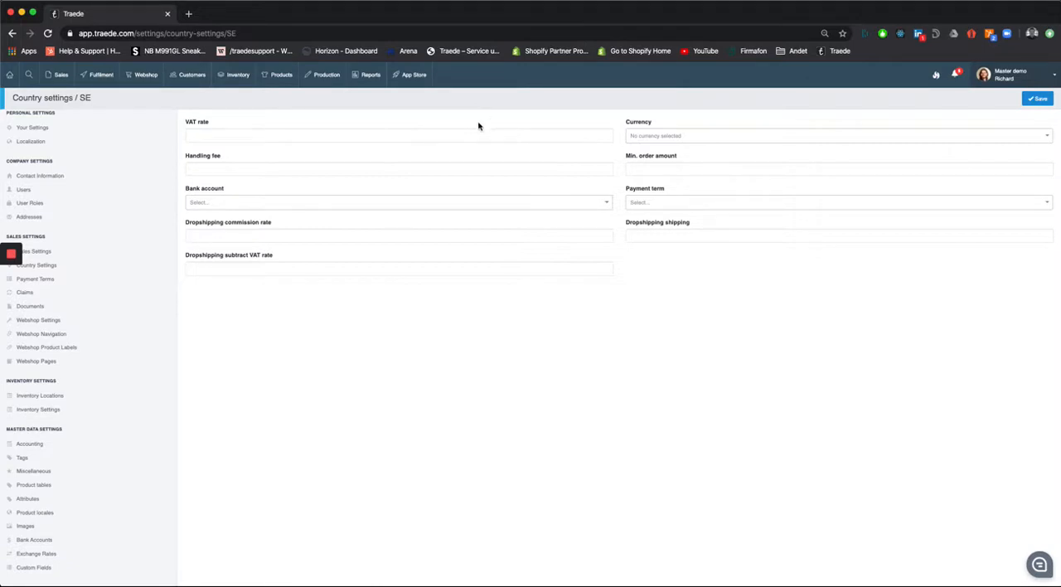
- Set the VAT rate for Sweden to 0
left_click(420, 140)
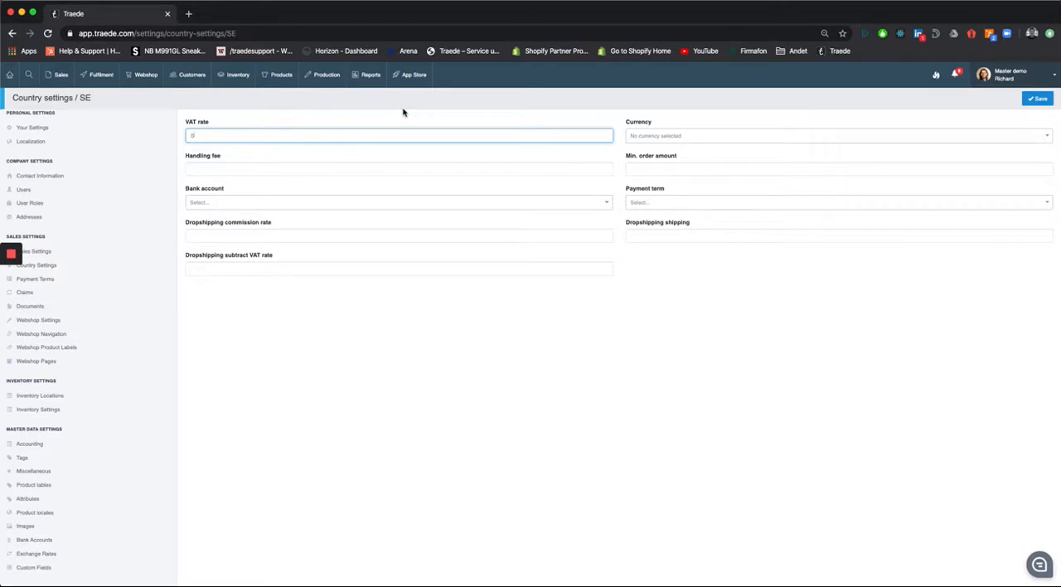
type("0")
left_click(668, 318)
- Set the currency for Sweden to EUR
left_click(665, 138)
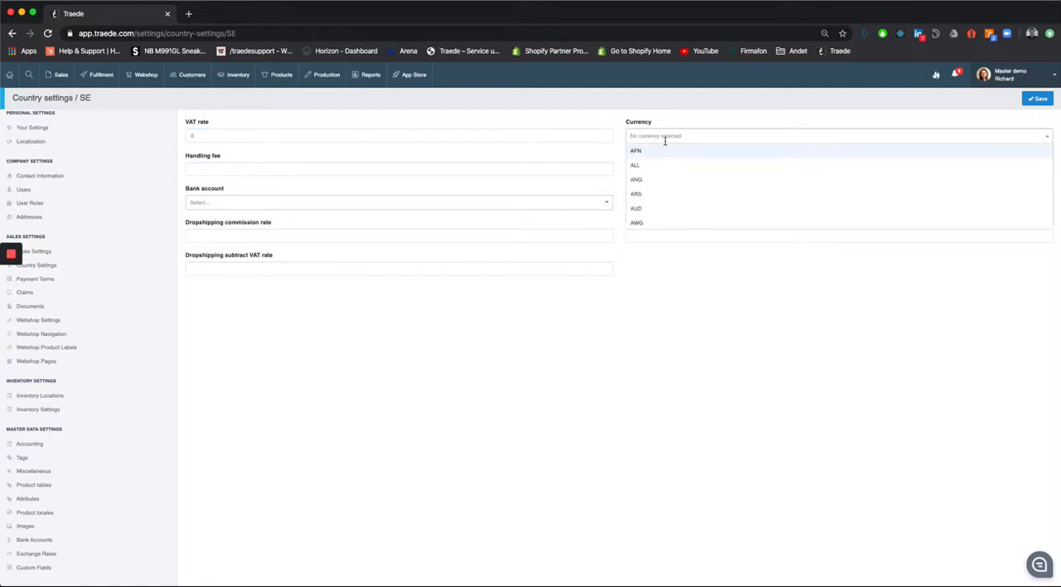
type("ur")
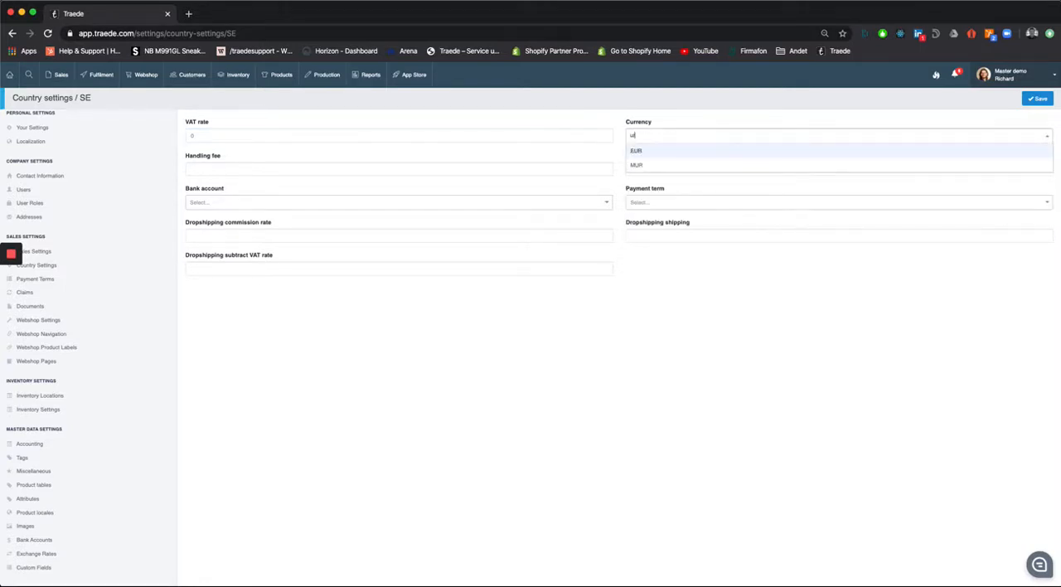
key("BackSpace")
key("BackSpace")
type("ru")
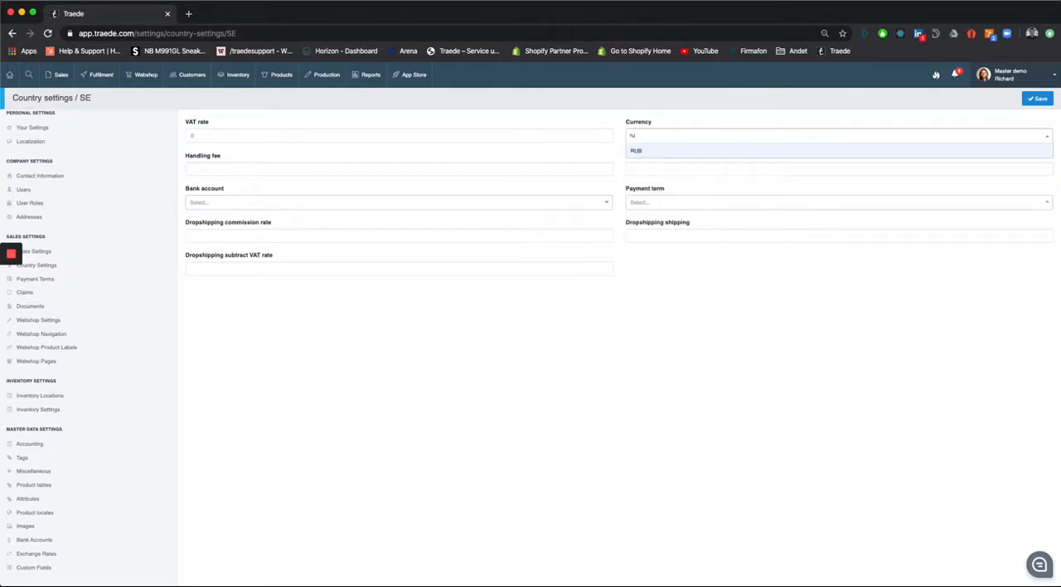
key("BackSpace")
key("BackSpace")
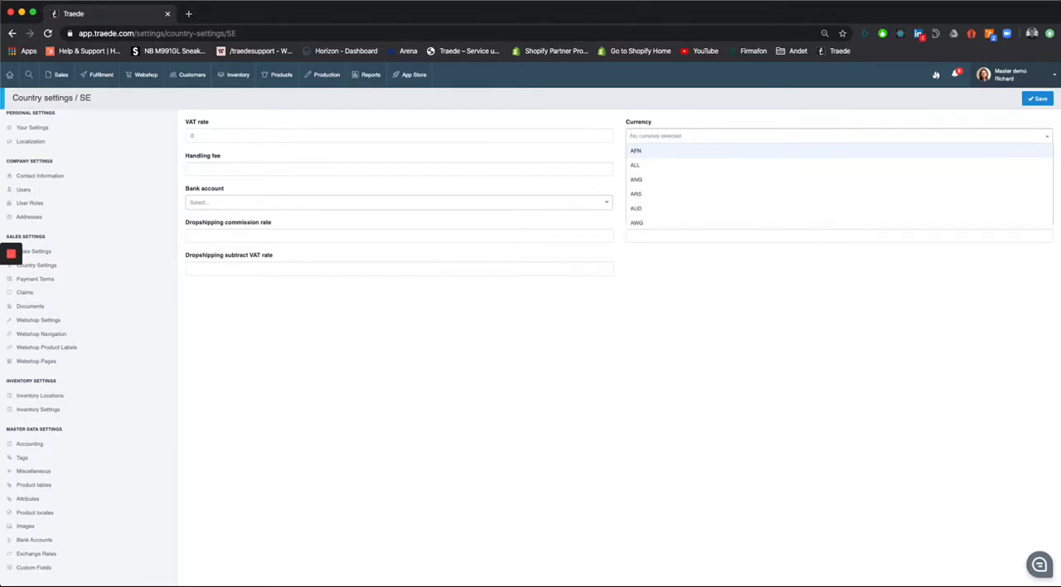
type("eur")
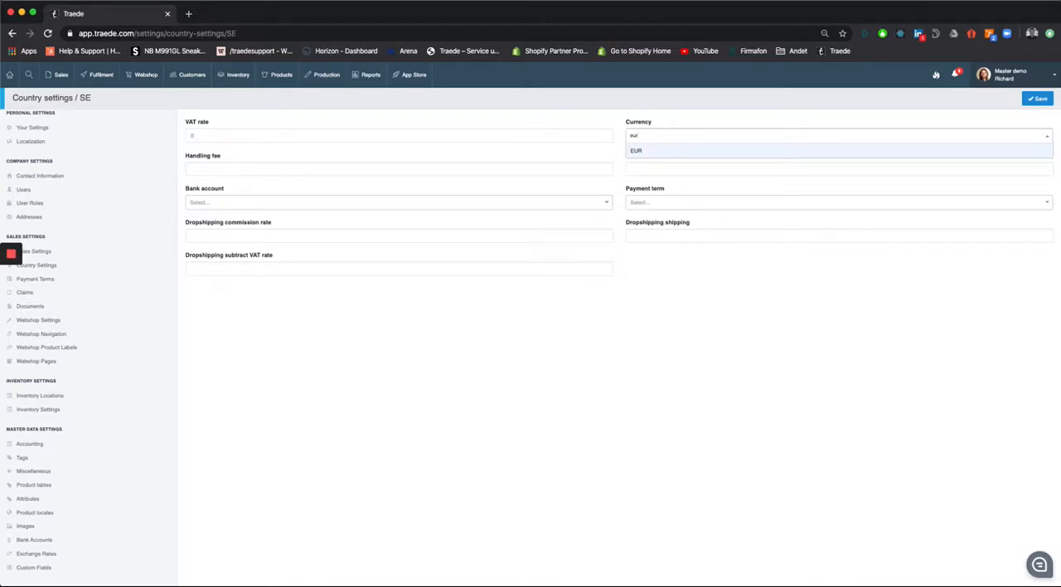
key("Return")
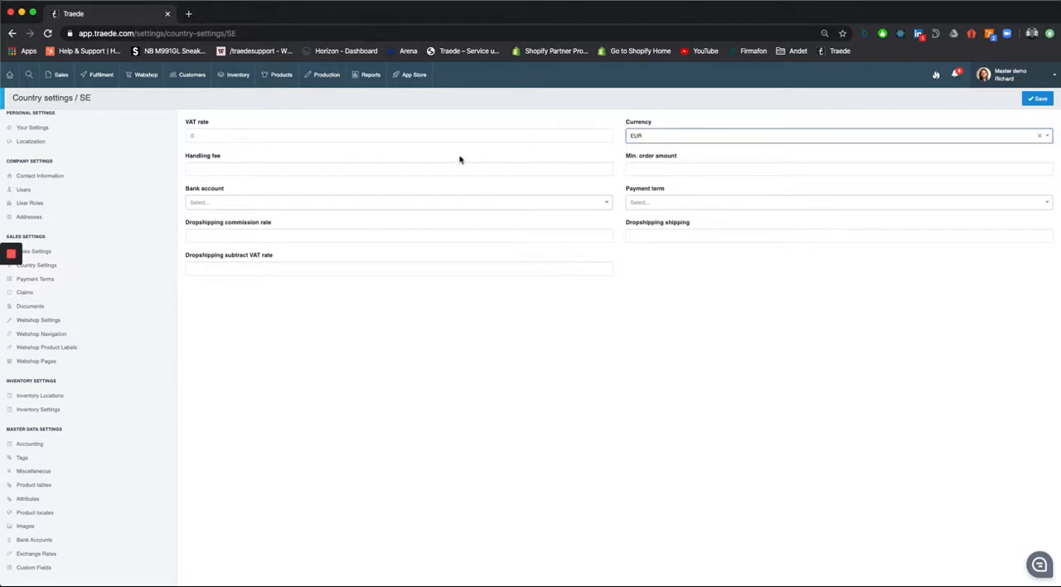
- Leave Sweden's handling fee and minimum order amount blank, and assign bank account Danske Bank // EUR and payment term 40 days net
left_click(431, 170)
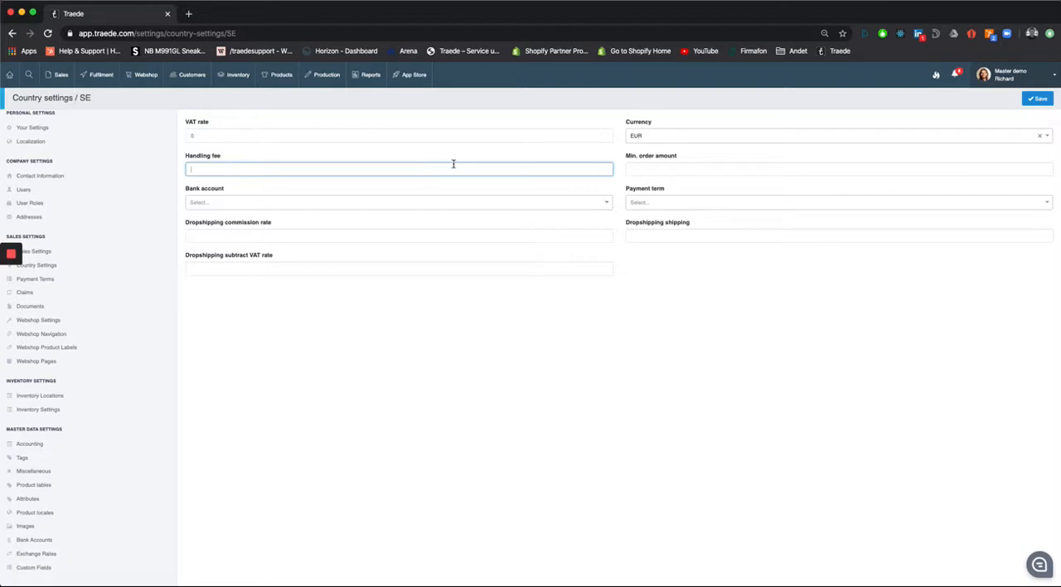
left_click(648, 174)
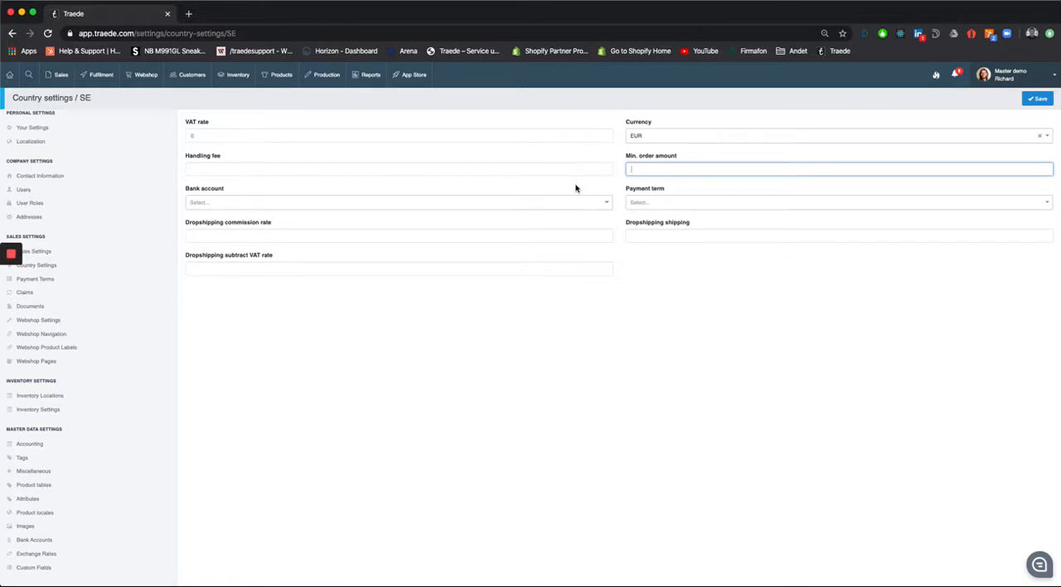
left_click(621, 195)
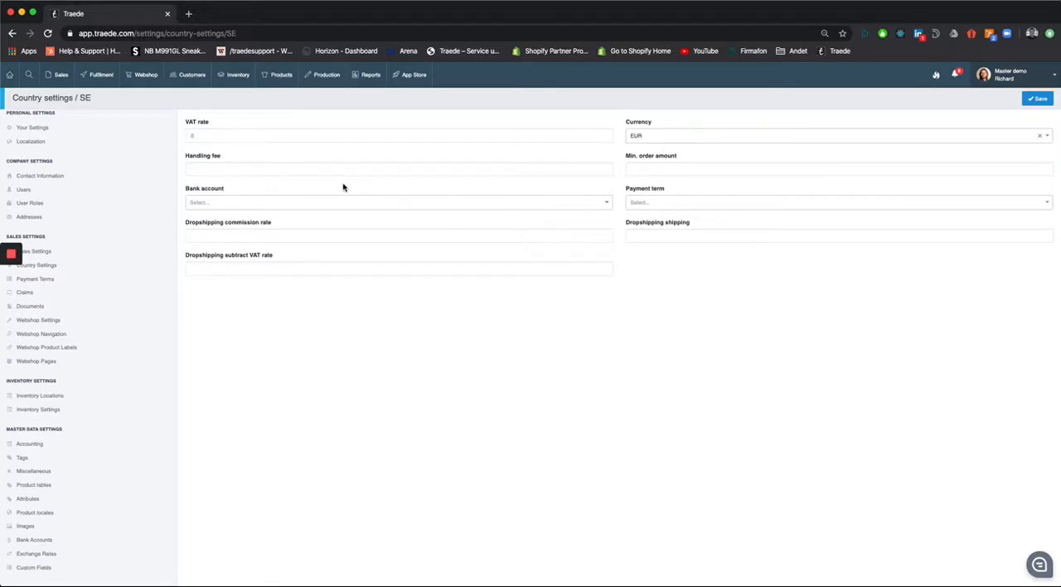
left_click(286, 198)
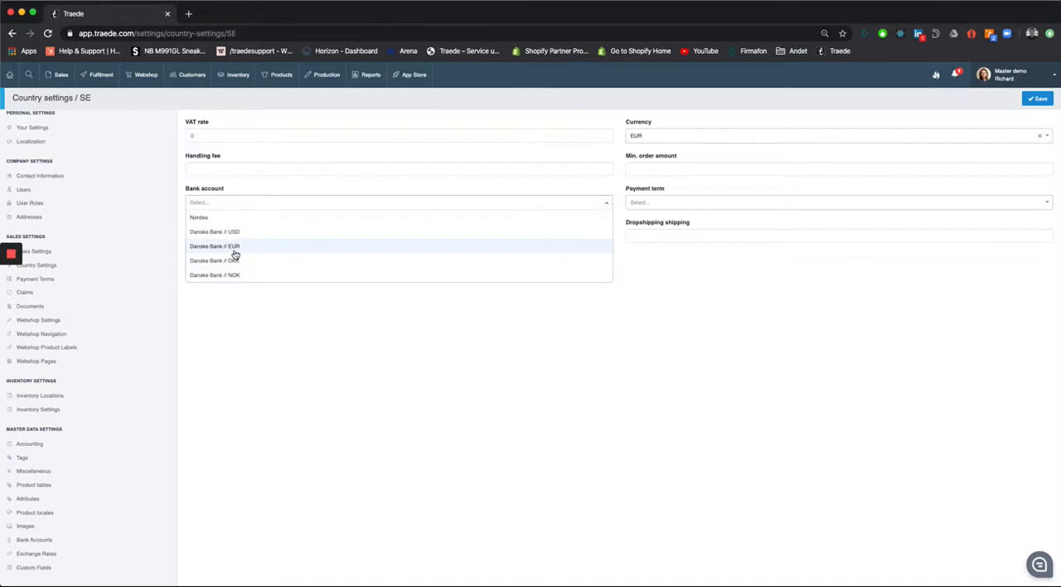
left_click(290, 252)
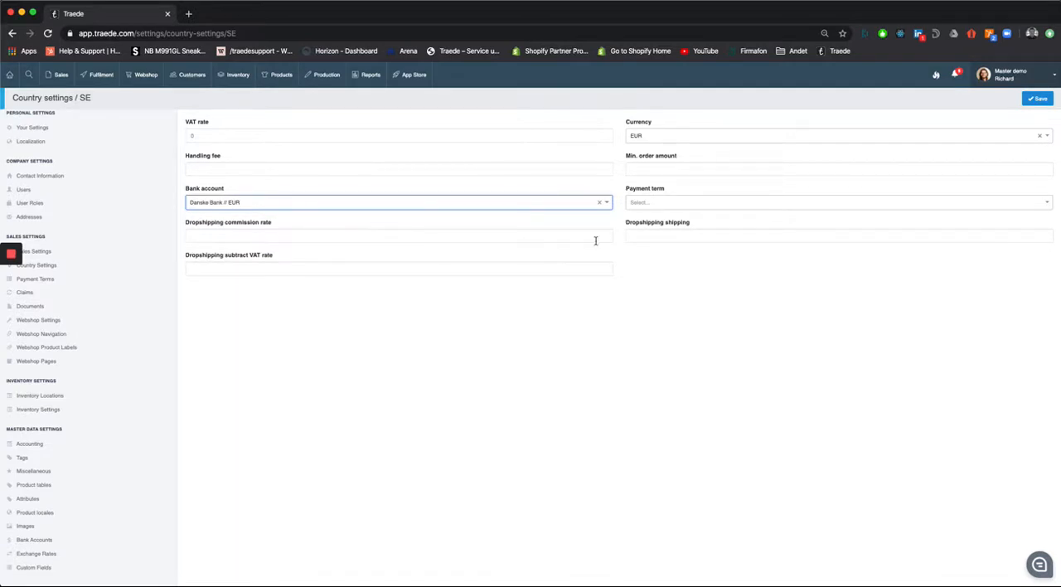
left_click(718, 203)
scroll(710, 236, "down", 5)
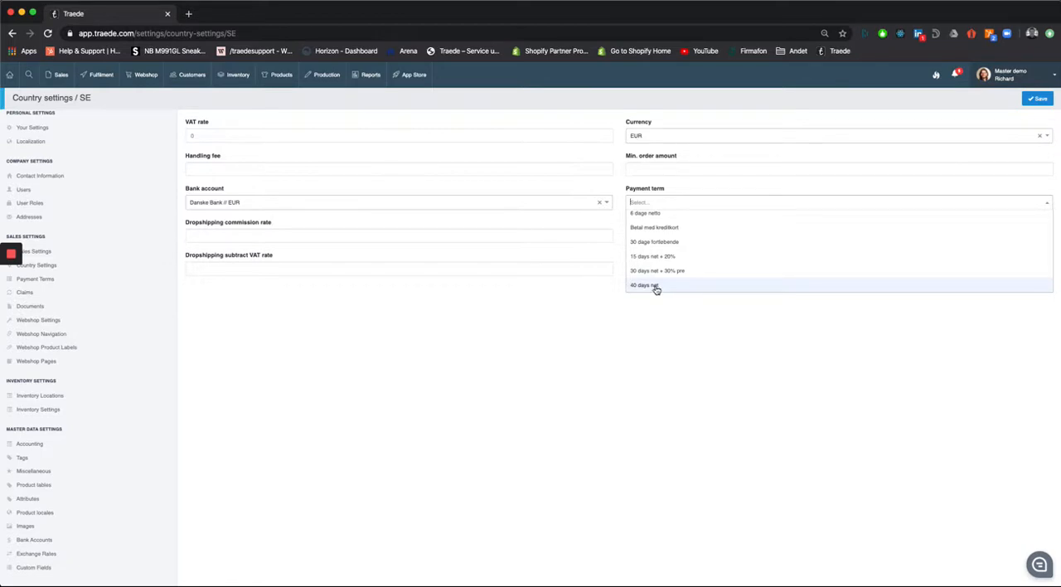
left_click(655, 287)
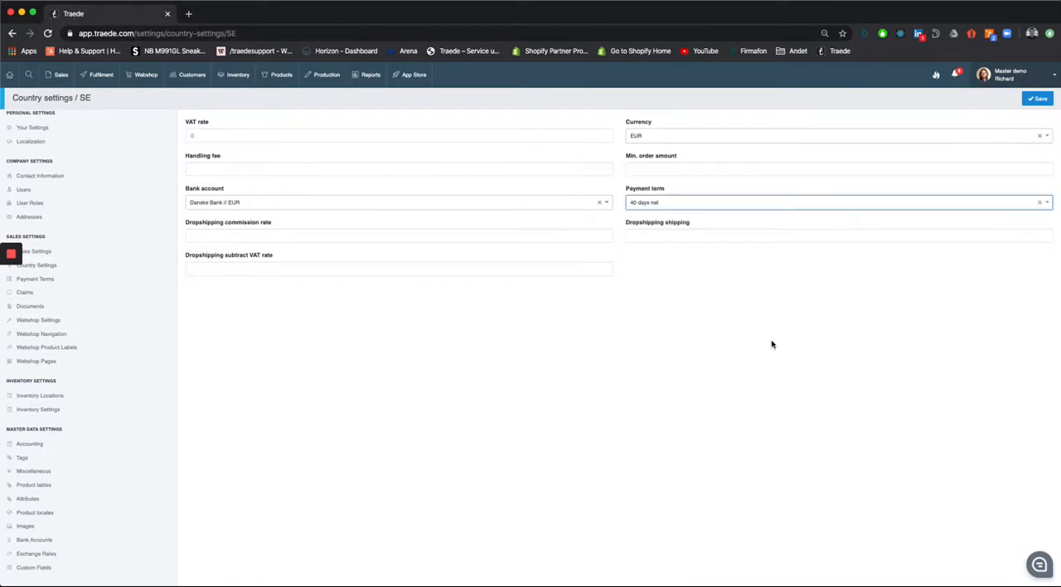
- Check the available payment terms, keep 40 days net, and save the country settings for Sweden
left_click(820, 202)
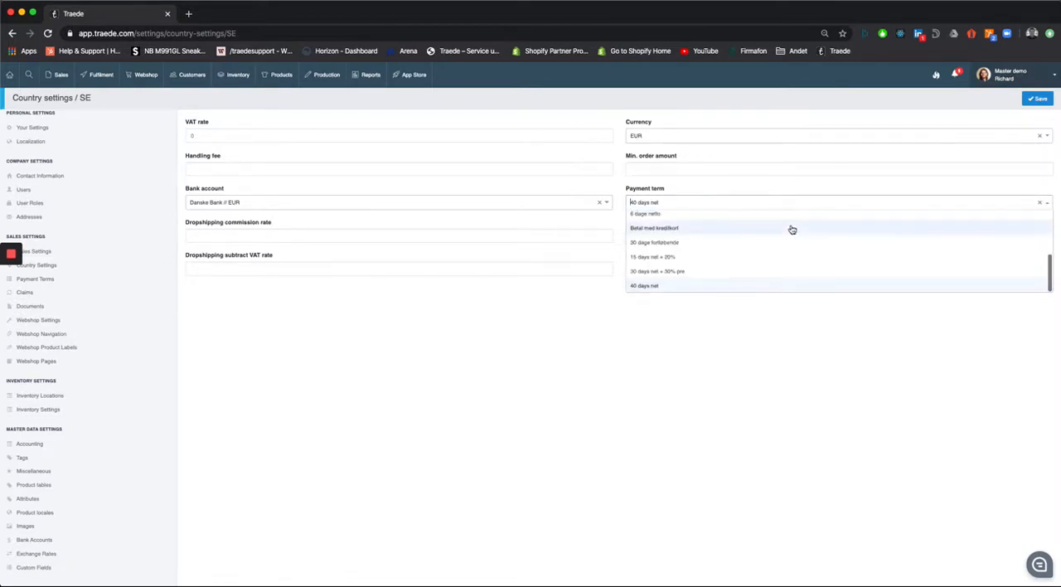
scroll(792, 229, "up", 5)
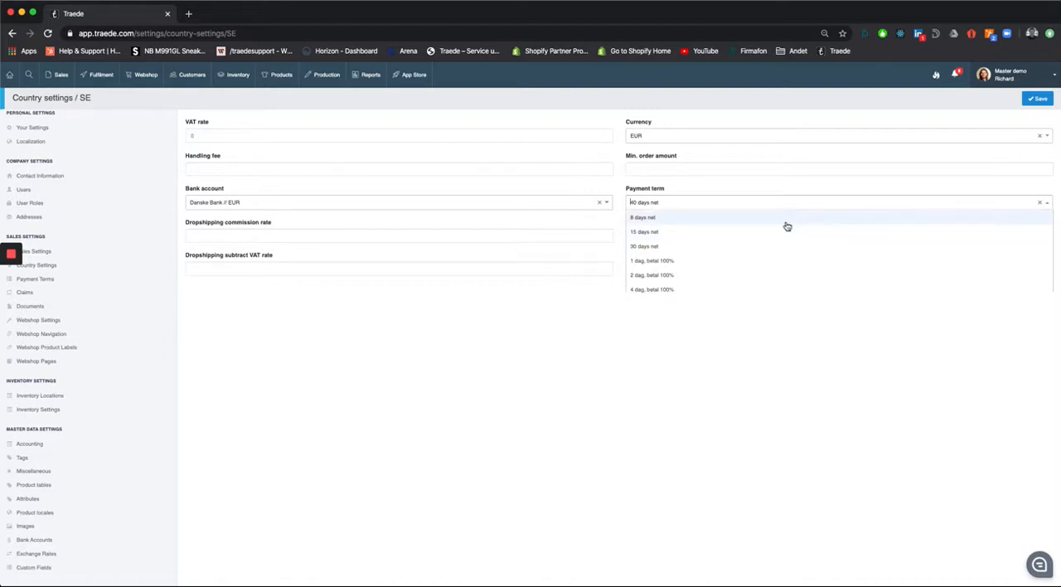
left_click(648, 413)
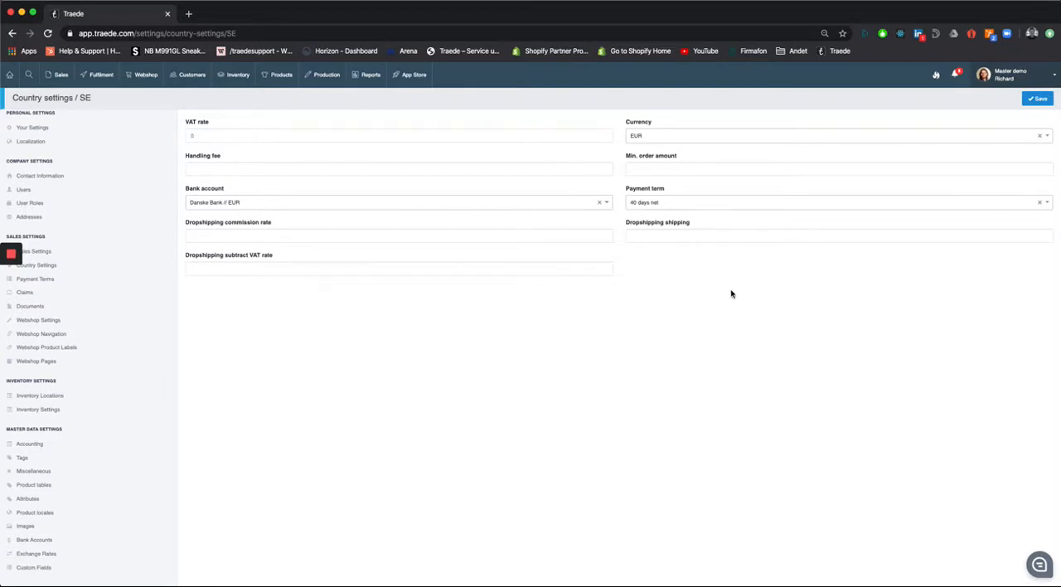
left_click_drag(677, 286, 323, 232)
left_click(672, 279)
left_click(1037, 98)
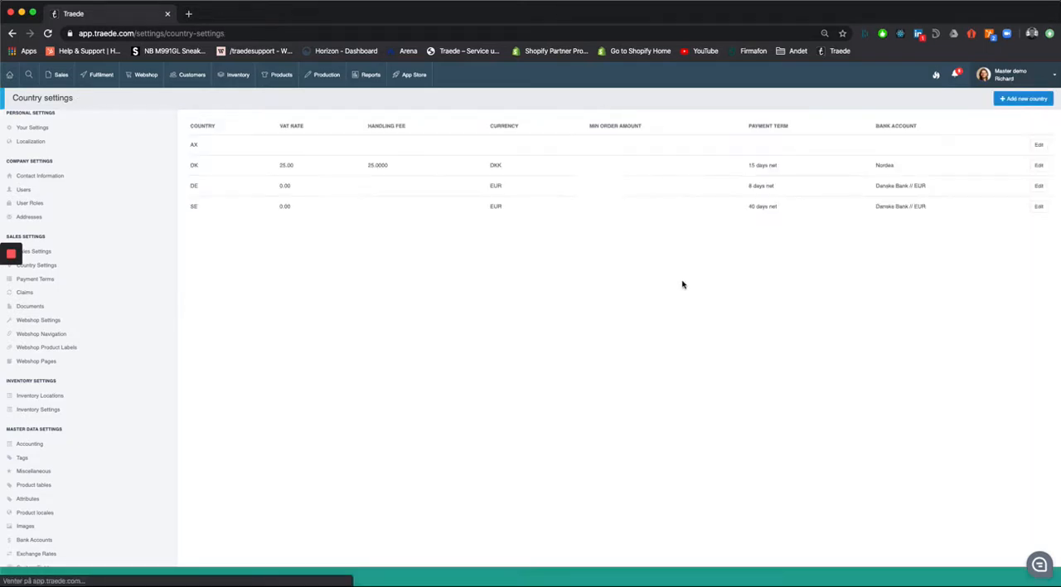